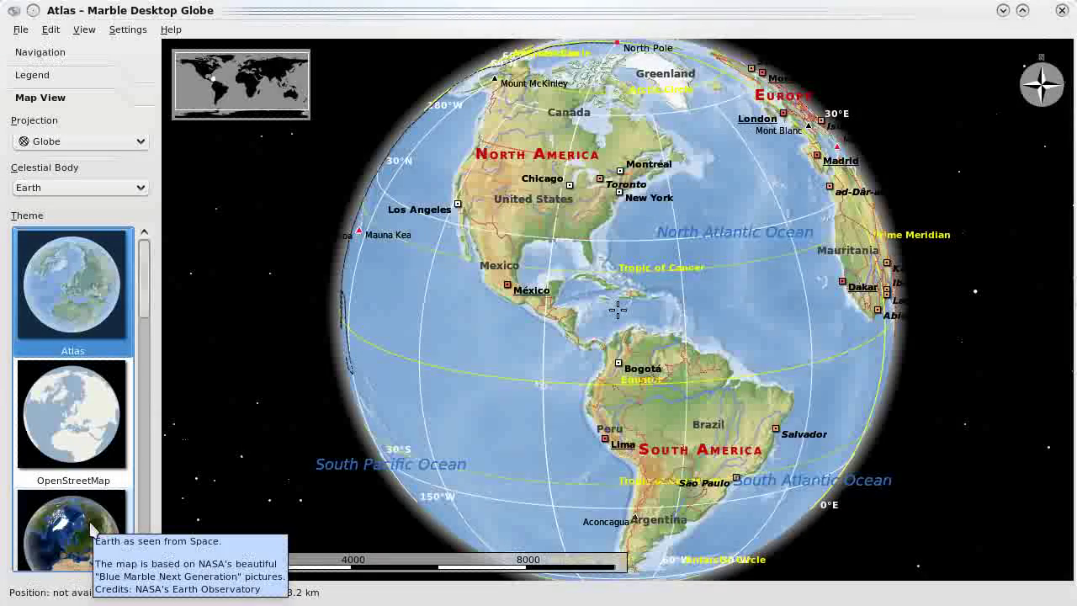
Step: Show Earth with the Satellite View theme and open the Celestial Body list
{"action": "left_click", "coordinate": [91, 528]}
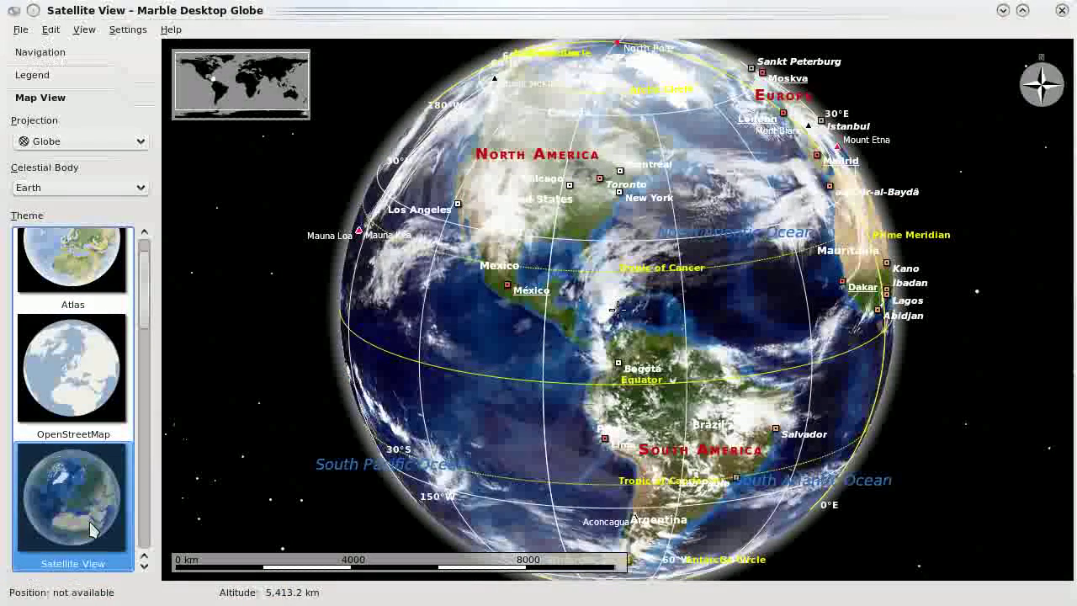
{"action": "left_click", "coordinate": [131, 190]}
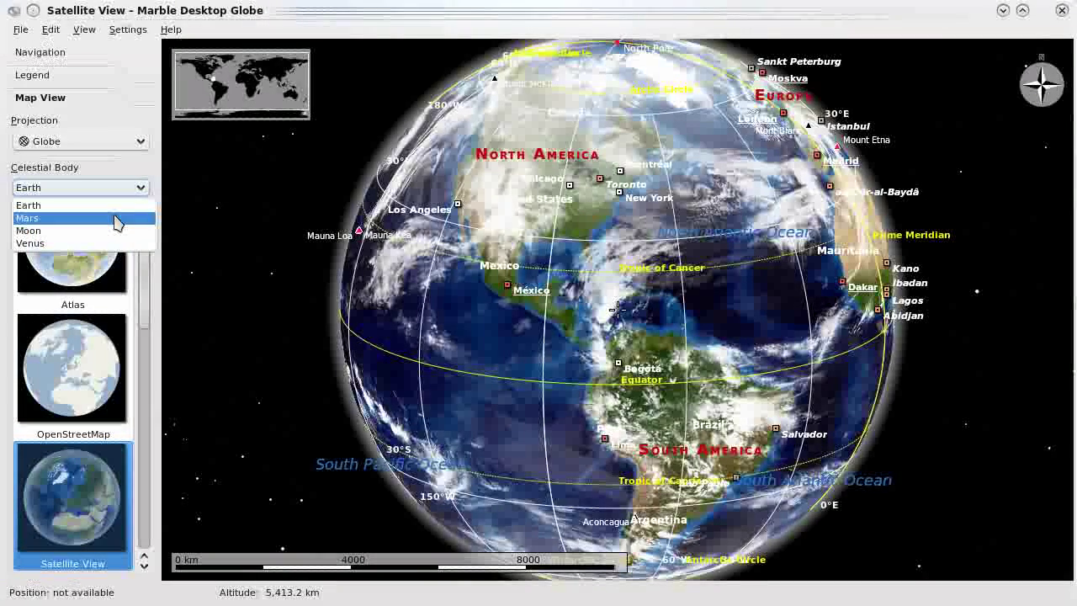
Step: Cycle the globe through the Moon and Venus, ending on Mars
{"action": "left_click", "coordinate": [105, 230]}
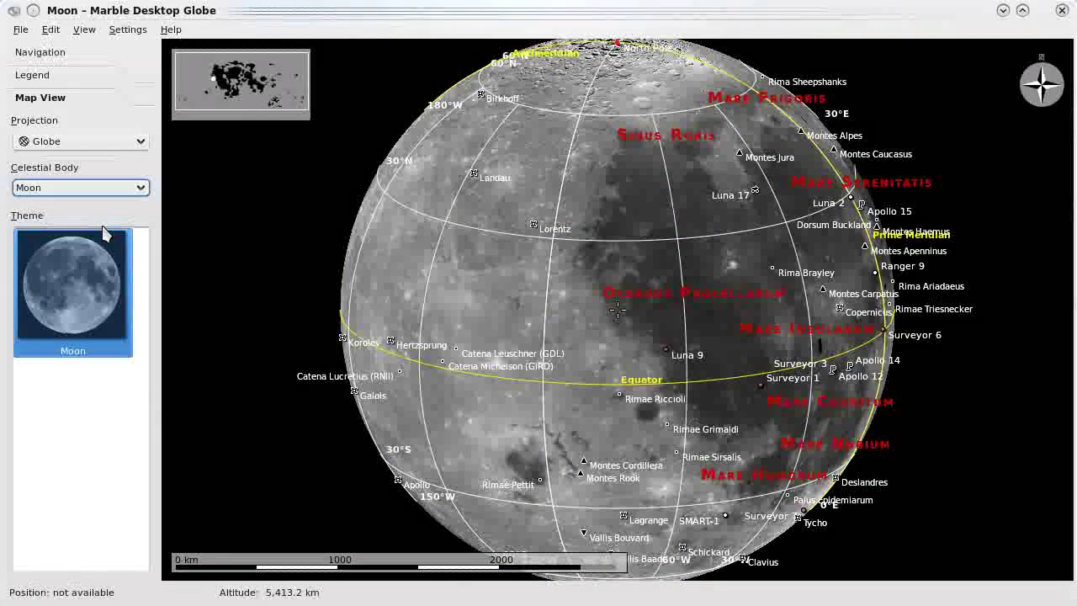
{"action": "left_click", "coordinate": [126, 192]}
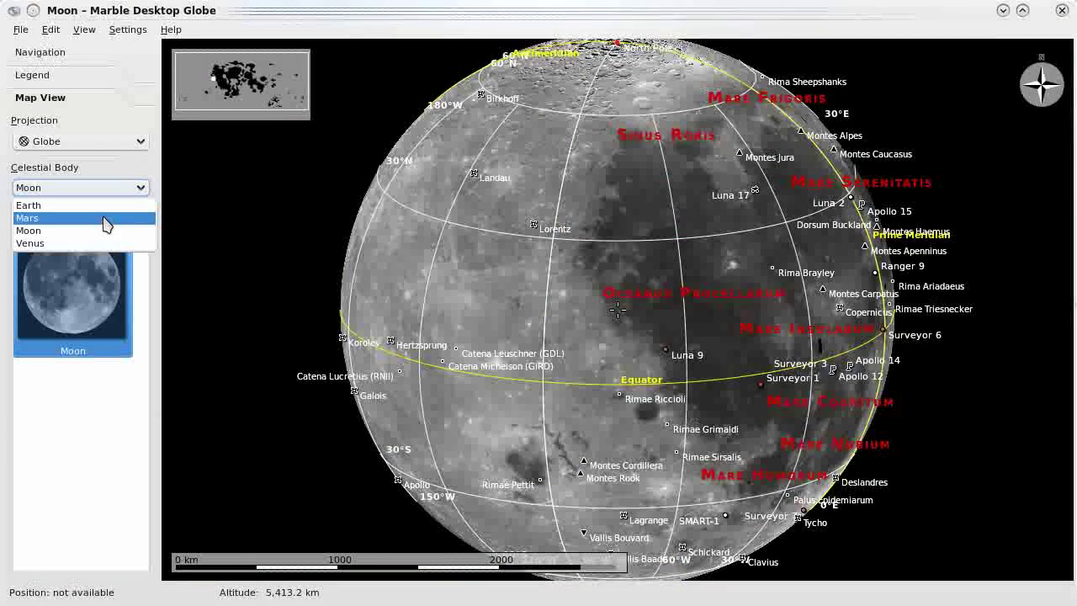
{"action": "left_click", "coordinate": [76, 244]}
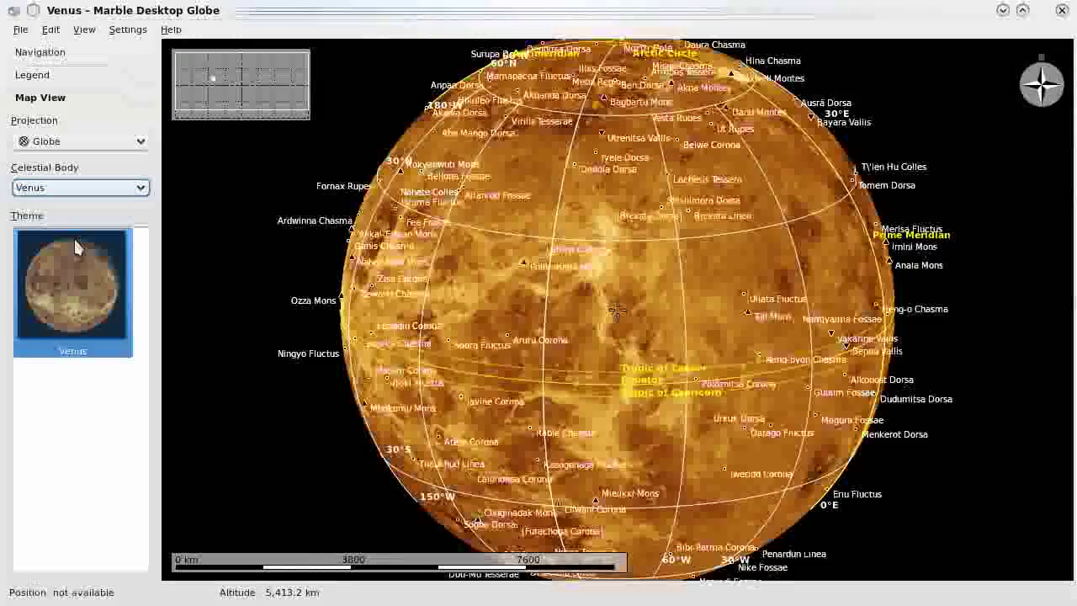
{"action": "left_click", "coordinate": [127, 187]}
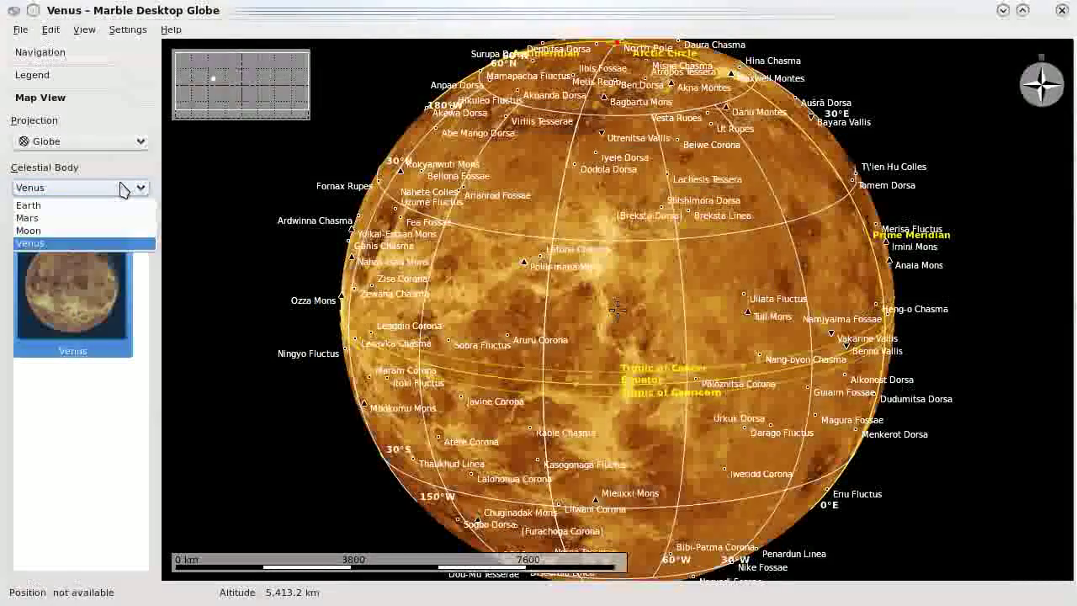
{"action": "left_click", "coordinate": [76, 219]}
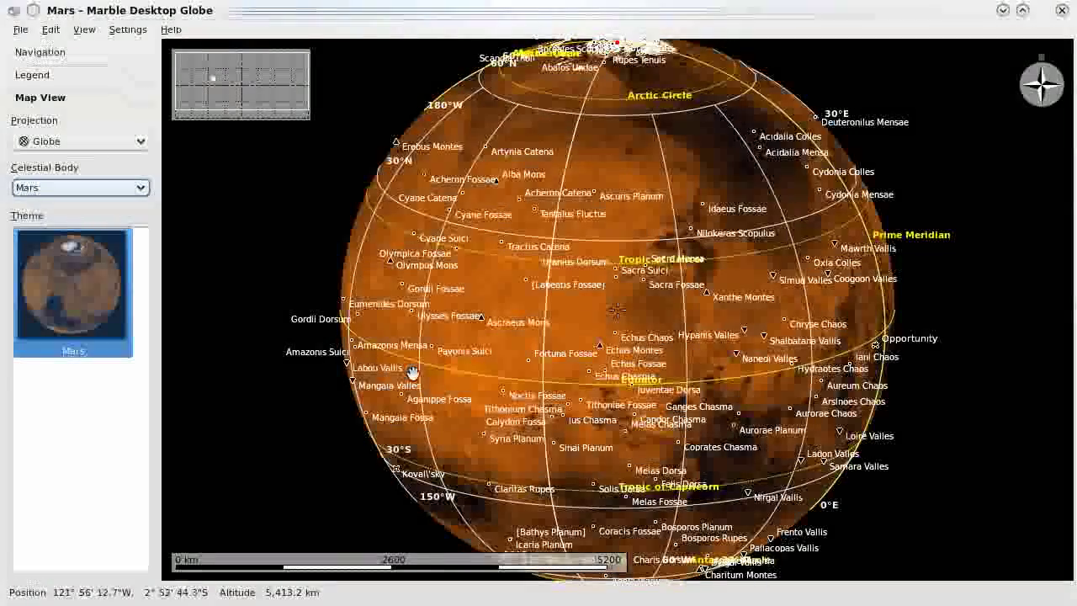
Step: Zoom in closer on the Mars globe
{"action": "scroll", "coordinate": [493, 367], "scroll_direction": "up", "scroll_amount": 5}
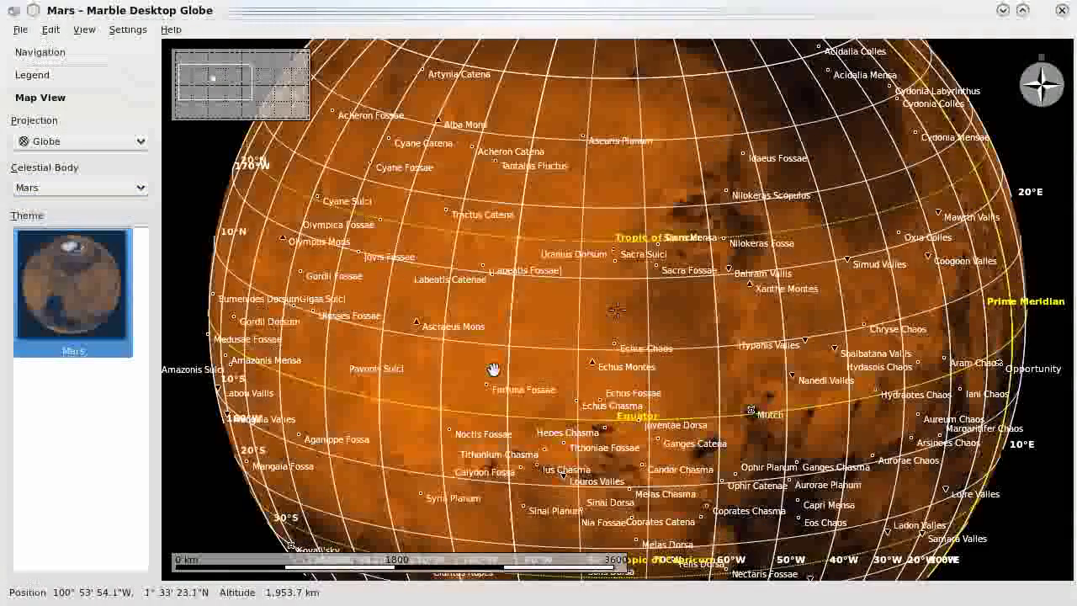
{"action": "scroll", "coordinate": [493, 369], "scroll_direction": "up", "scroll_amount": 2}
{"action": "scroll", "coordinate": [493, 369], "scroll_direction": "up", "scroll_amount": 1}
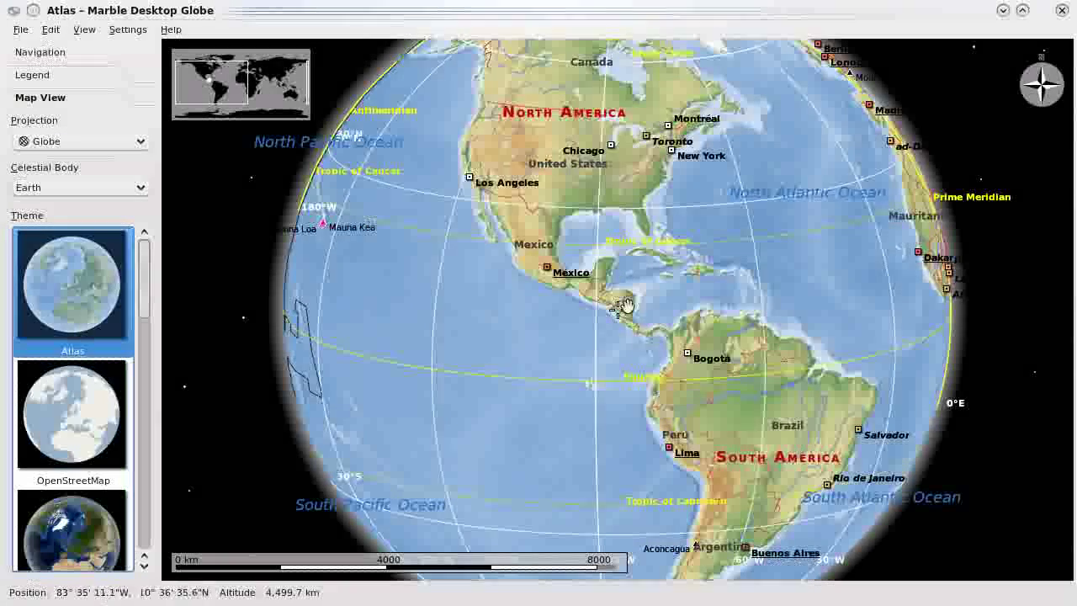
Step: Check the map context menu, open the Navigation panel, and fly to the home location
{"action": "right_click", "coordinate": [586, 197]}
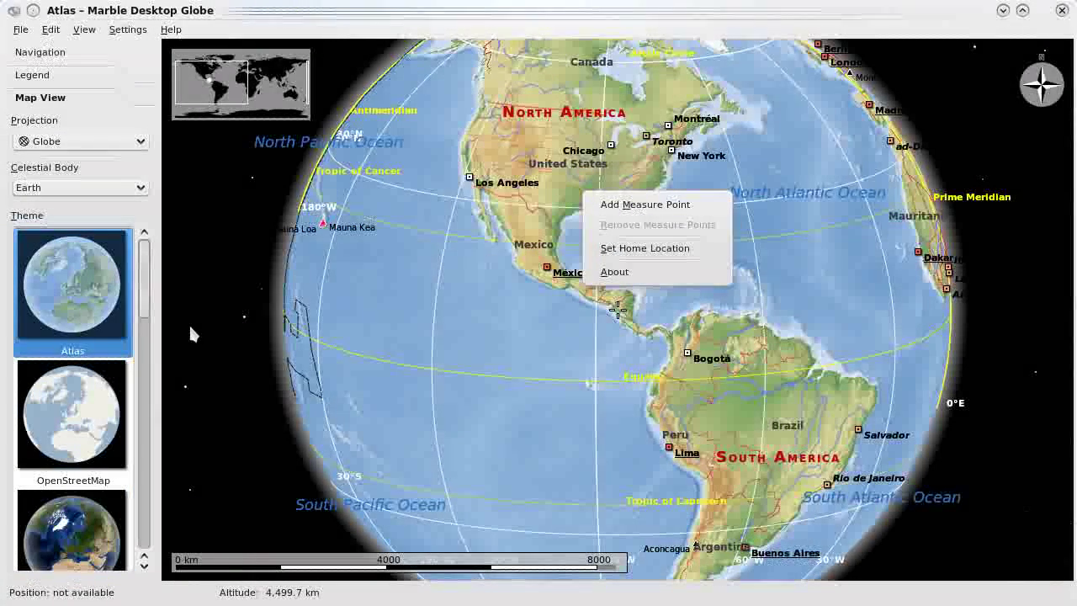
{"action": "left_click", "coordinate": [116, 157]}
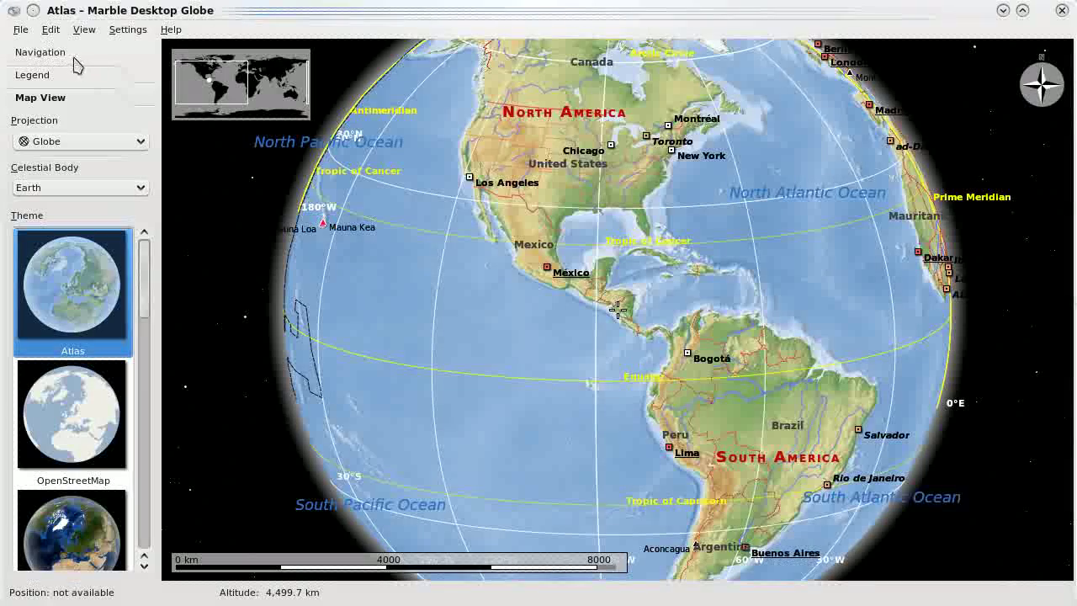
{"action": "left_click", "coordinate": [41, 55]}
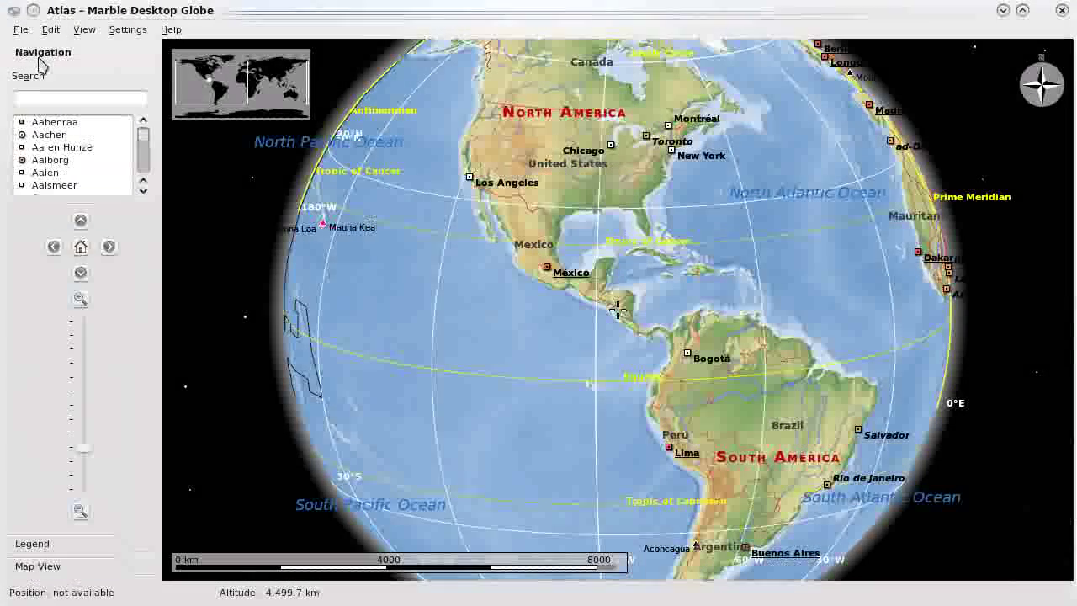
{"action": "left_click", "coordinate": [84, 251]}
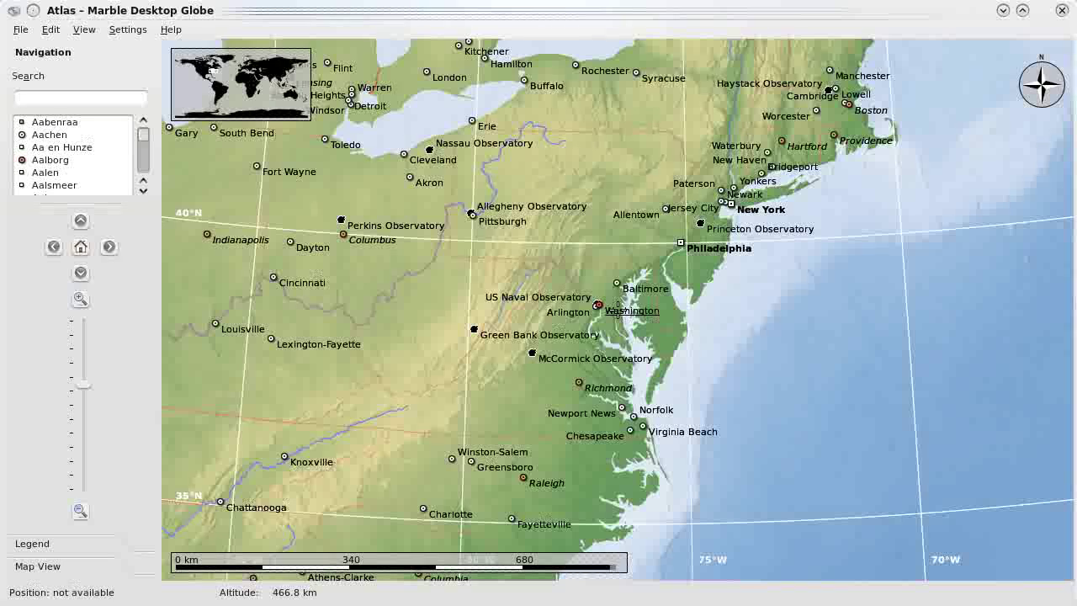
Step: Zoom out, rotate to South America, and zoom in centring Peru near Quito and Bogotá
{"action": "scroll", "coordinate": [821, 401], "scroll_direction": "down", "scroll_amount": 3}
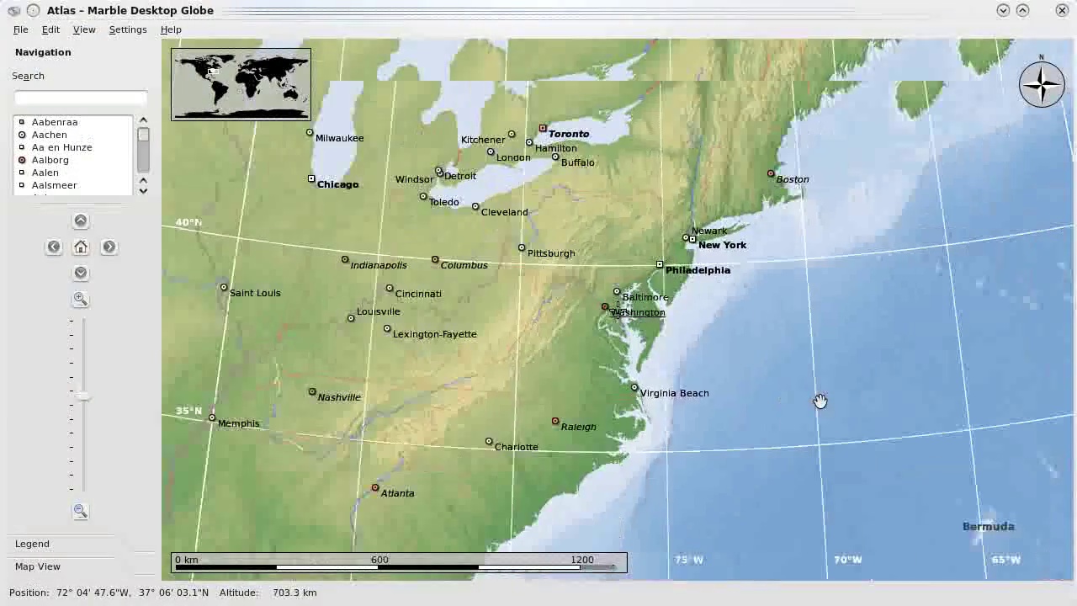
{"action": "scroll", "coordinate": [821, 401], "scroll_direction": "down", "scroll_amount": 5}
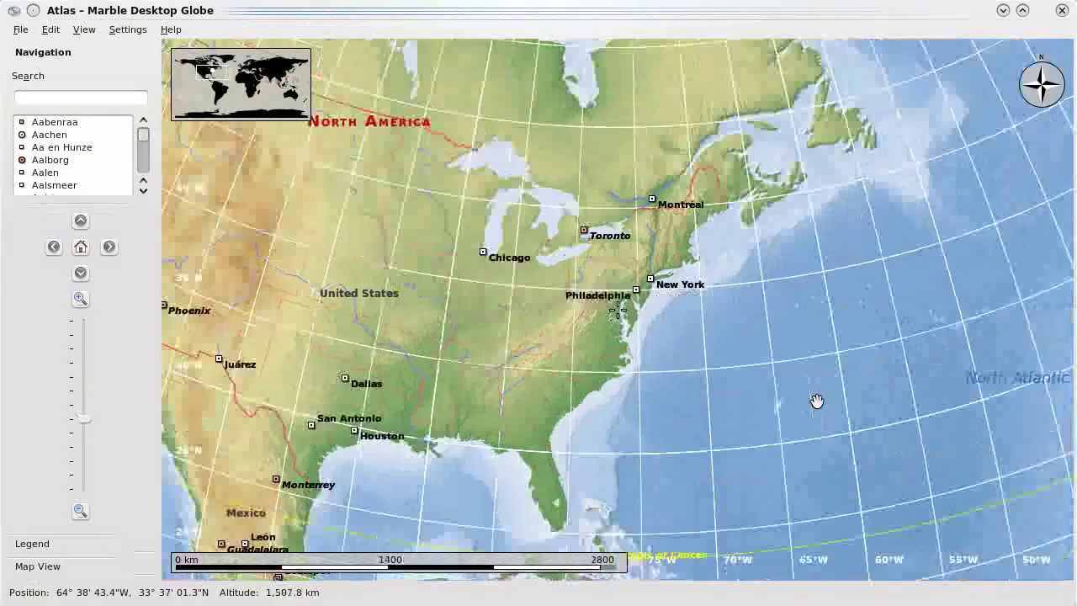
{"action": "scroll", "coordinate": [816, 401], "scroll_direction": "down", "scroll_amount": 4}
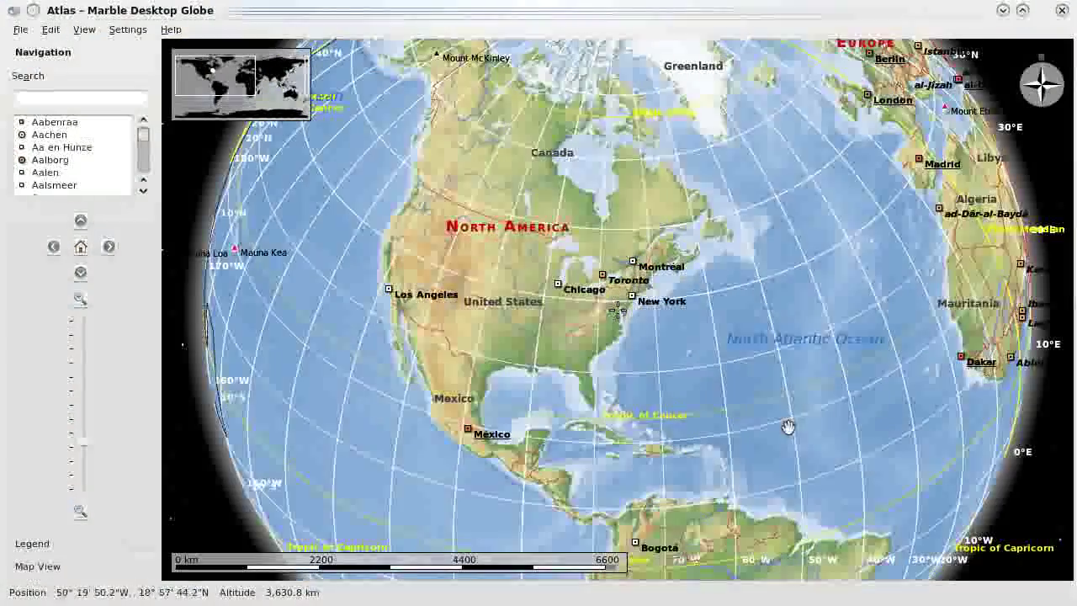
{"action": "left_click_drag", "start_coordinate": [785, 429], "coordinate": [784, 270]}
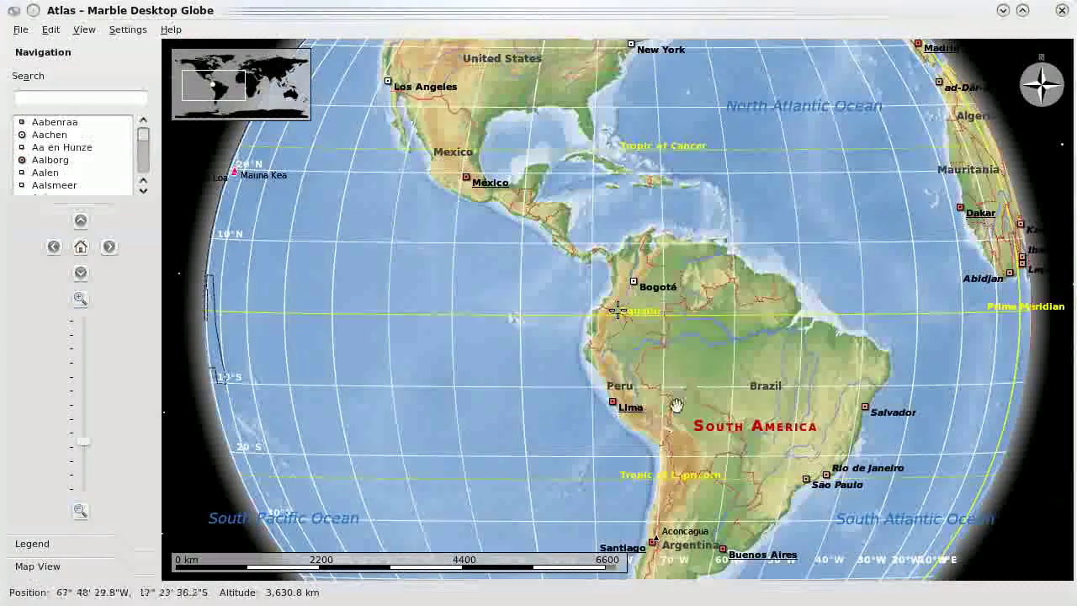
{"action": "scroll", "coordinate": [677, 405], "scroll_direction": "up", "scroll_amount": 2}
{"action": "scroll", "coordinate": [704, 426], "scroll_direction": "up", "scroll_amount": 3}
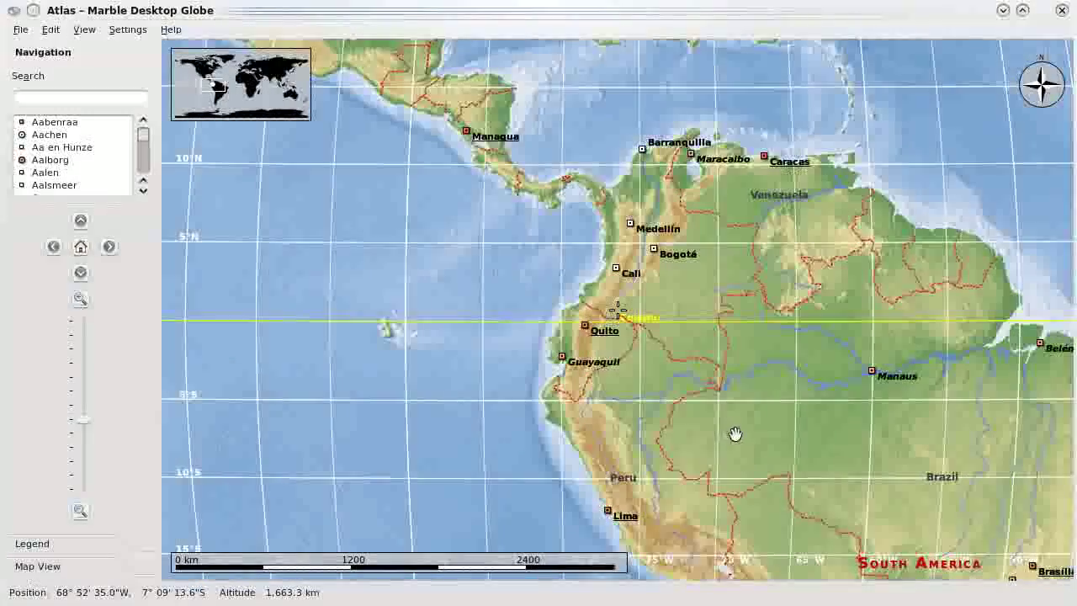
{"action": "left_click_drag", "start_coordinate": [738, 435], "coordinate": [735, 396]}
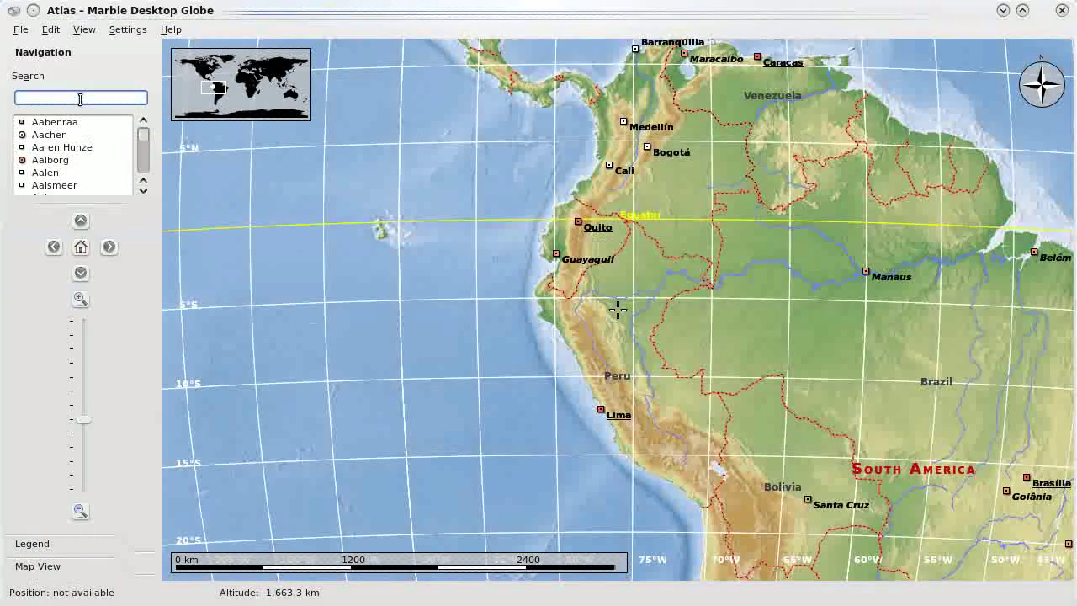
Step: Search 'machu', go to the Machu Picchu result, and zoom in near Cusco
{"action": "left_click", "coordinate": [80, 99]}
{"action": "type", "text": "machu picchu"}
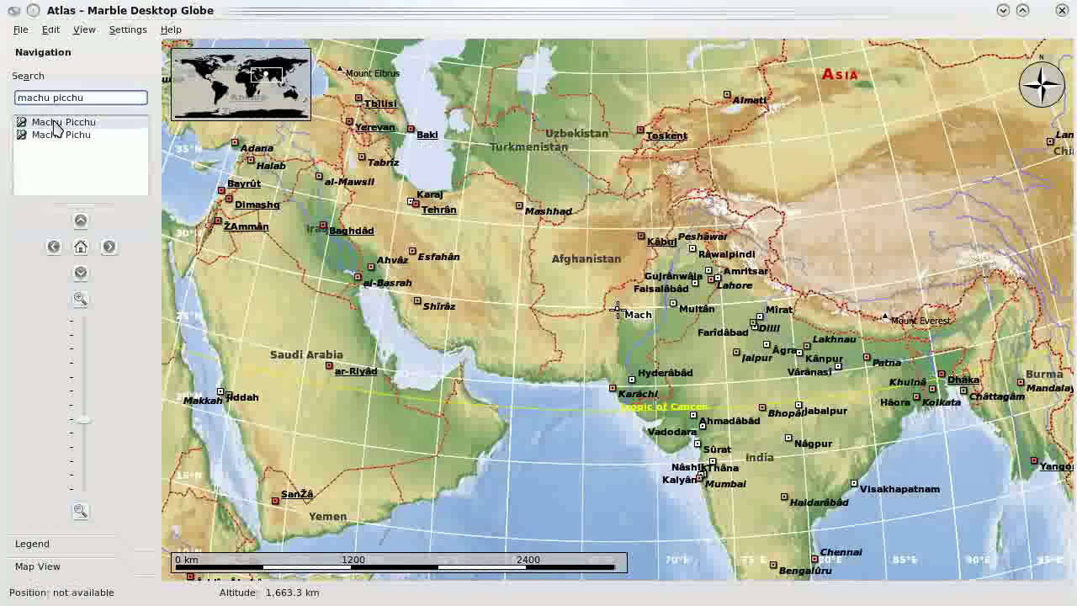
{"action": "left_click", "coordinate": [56, 126]}
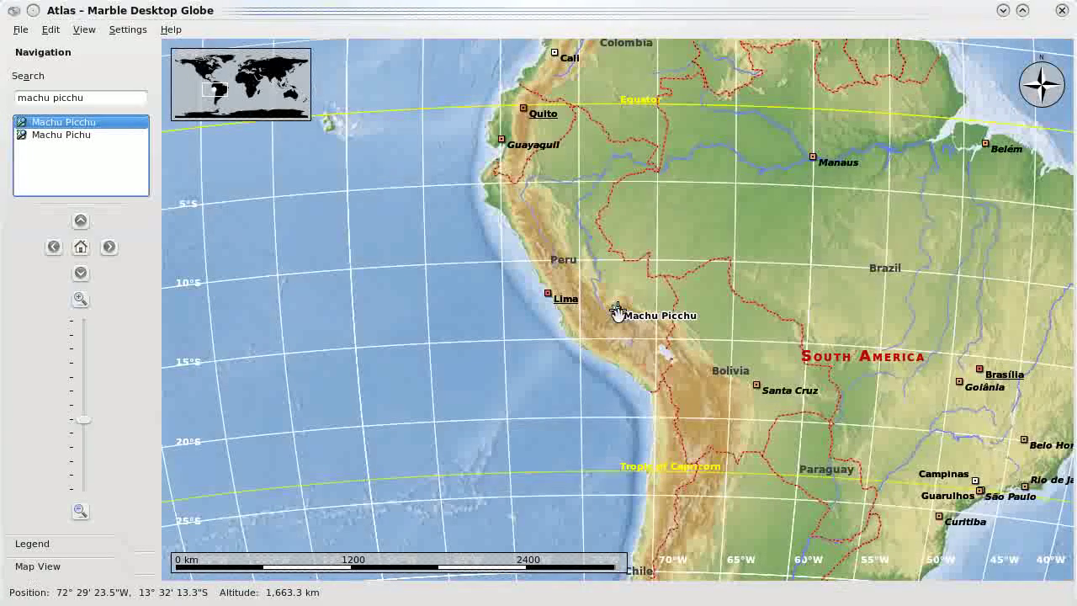
{"action": "scroll", "coordinate": [617, 313], "scroll_direction": "up", "scroll_amount": 3}
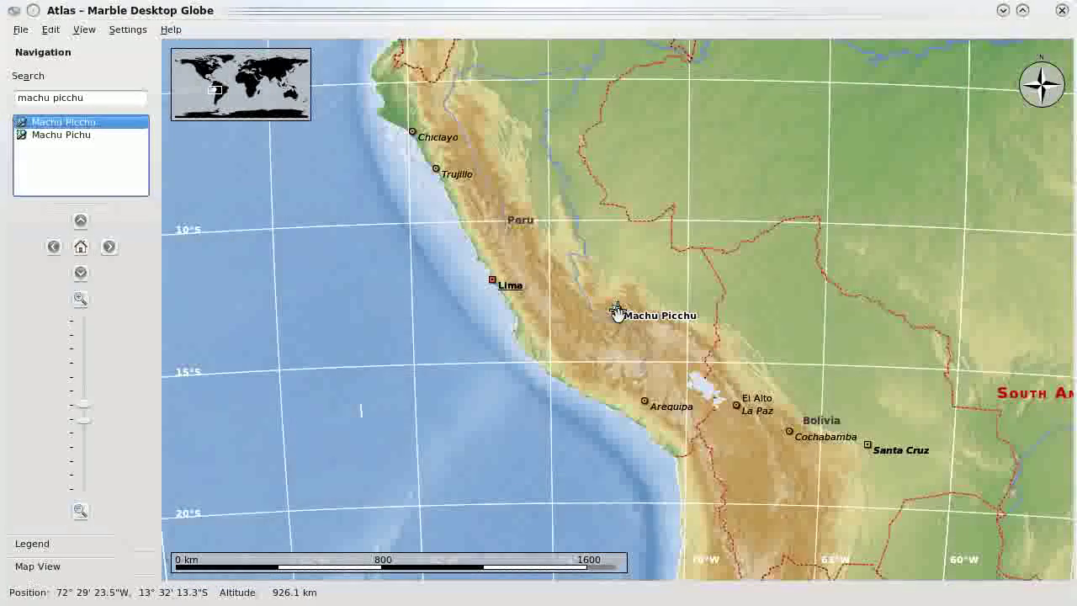
{"action": "scroll", "coordinate": [617, 313], "scroll_direction": "up", "scroll_amount": 5}
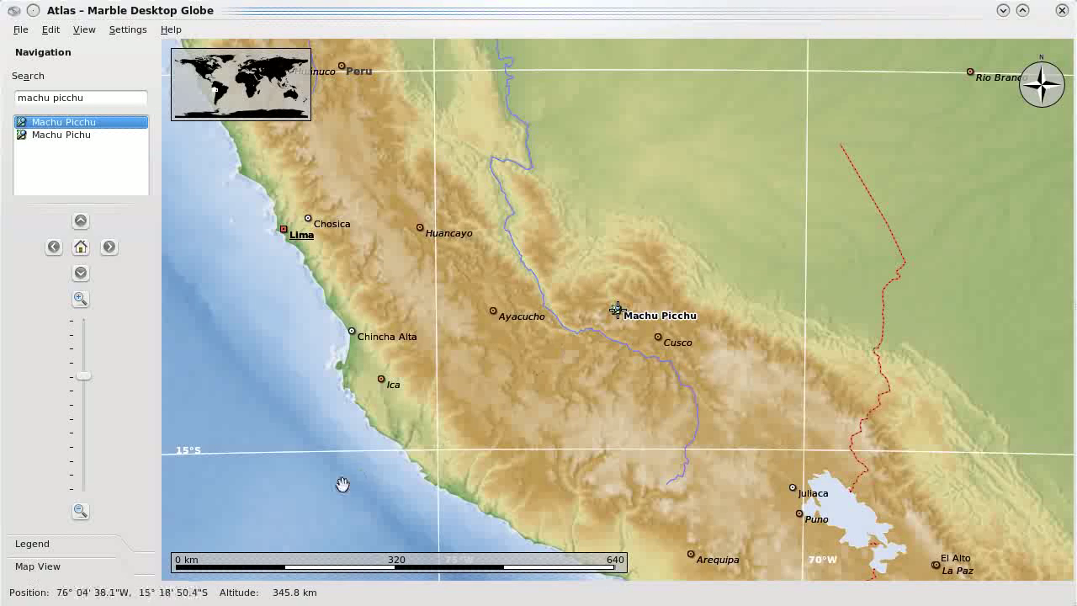
Step: Apply the Temperature (December) theme from the Map View theme list
{"action": "left_click", "coordinate": [37, 570]}
{"action": "scroll", "coordinate": [87, 370], "scroll_direction": "down", "scroll_amount": 4}
{"action": "scroll", "coordinate": [87, 370], "scroll_direction": "down", "scroll_amount": 5}
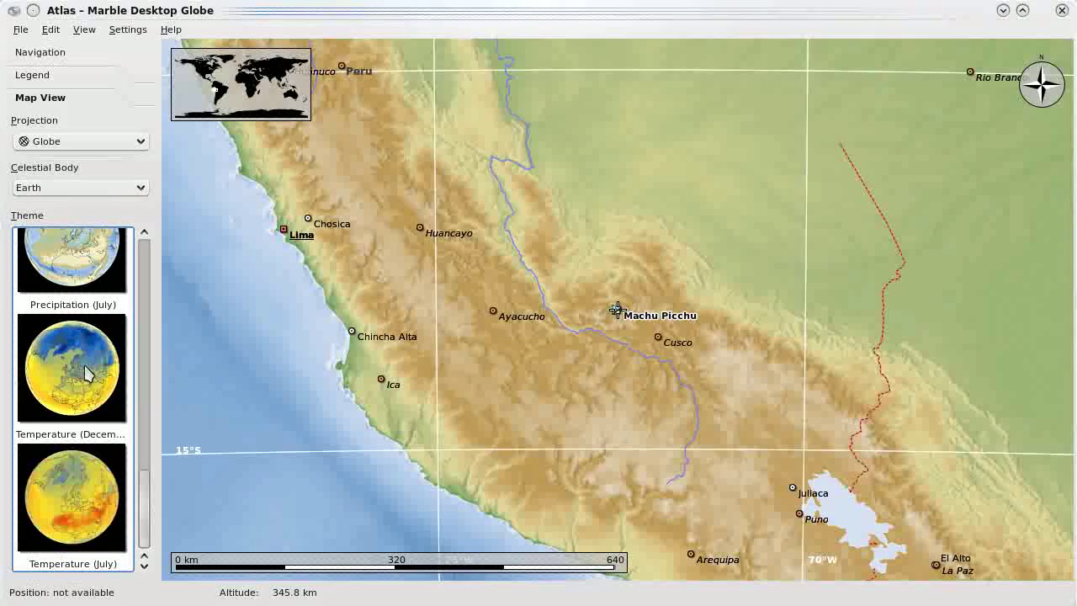
{"action": "left_click", "coordinate": [48, 397]}
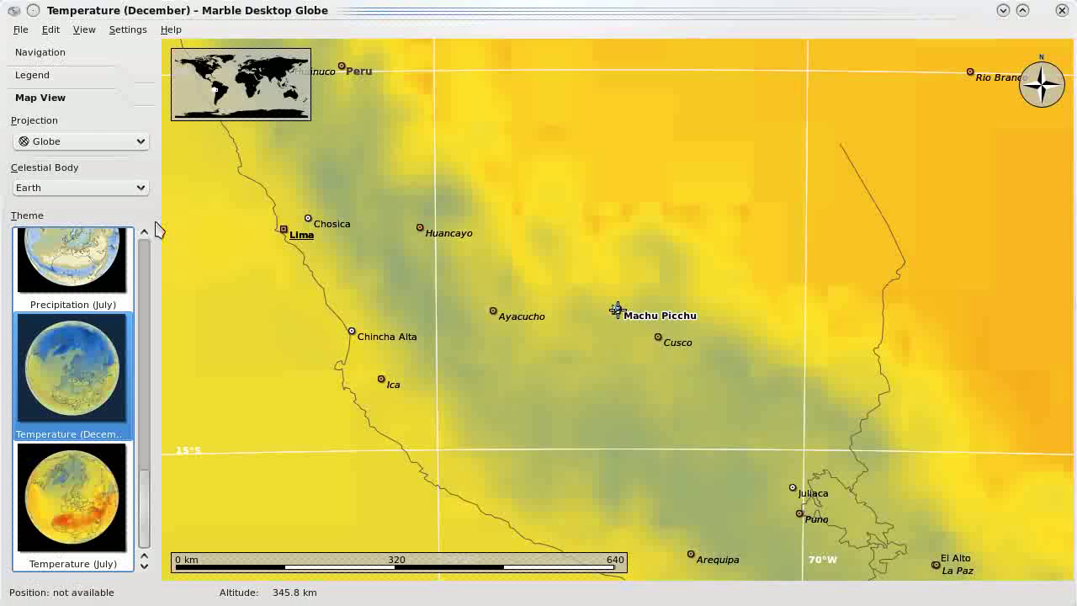
{"action": "left_click", "coordinate": [34, 75]}
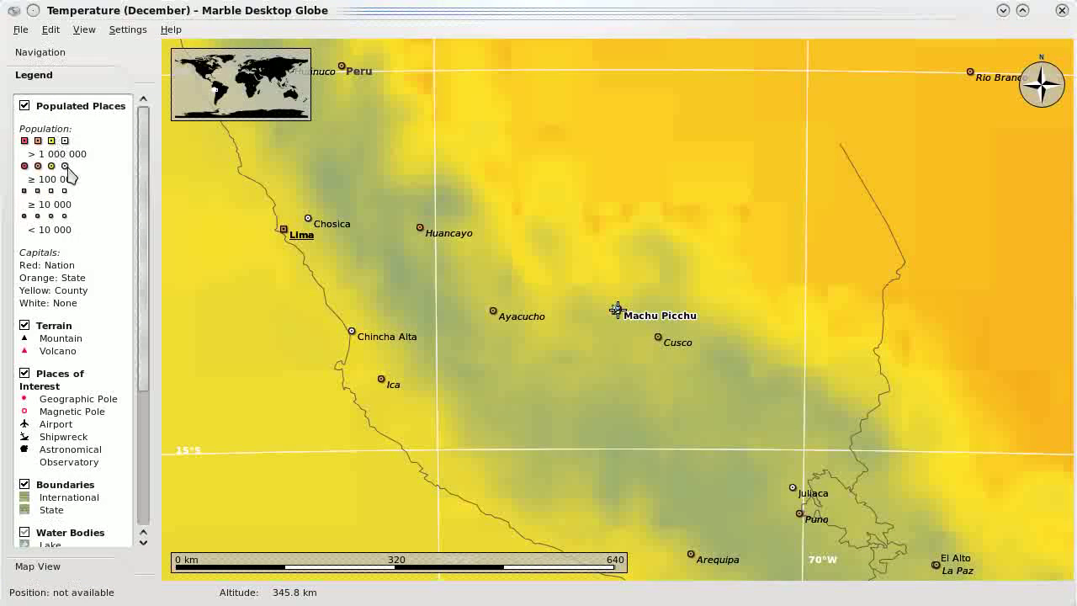
{"action": "scroll", "coordinate": [103, 271], "scroll_direction": "down", "scroll_amount": 4}
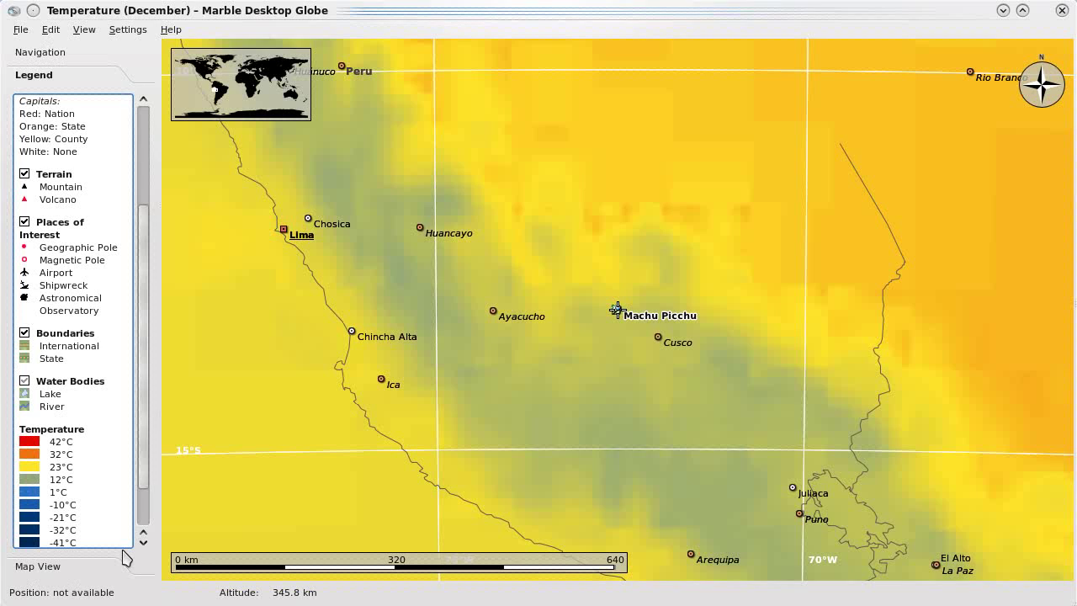
{"action": "left_click", "coordinate": [57, 575]}
{"action": "scroll", "coordinate": [91, 455], "scroll_direction": "up", "scroll_amount": 5}
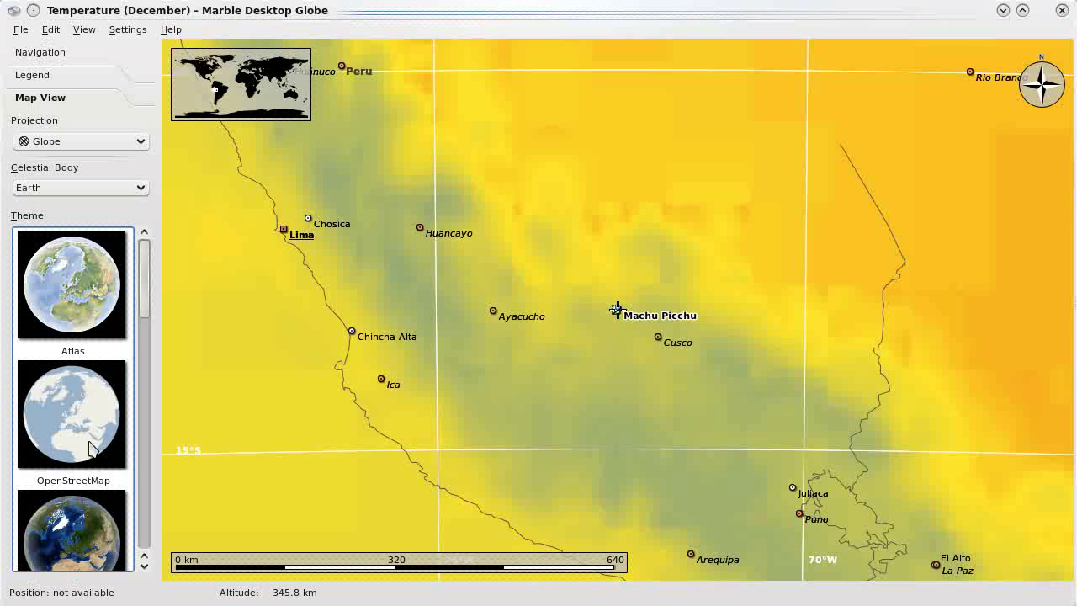
Step: Switch to OpenStreetMap and zoom to about 1.8 km over Machu Picchu by Aguas Calientes
{"action": "left_click", "coordinate": [93, 448]}
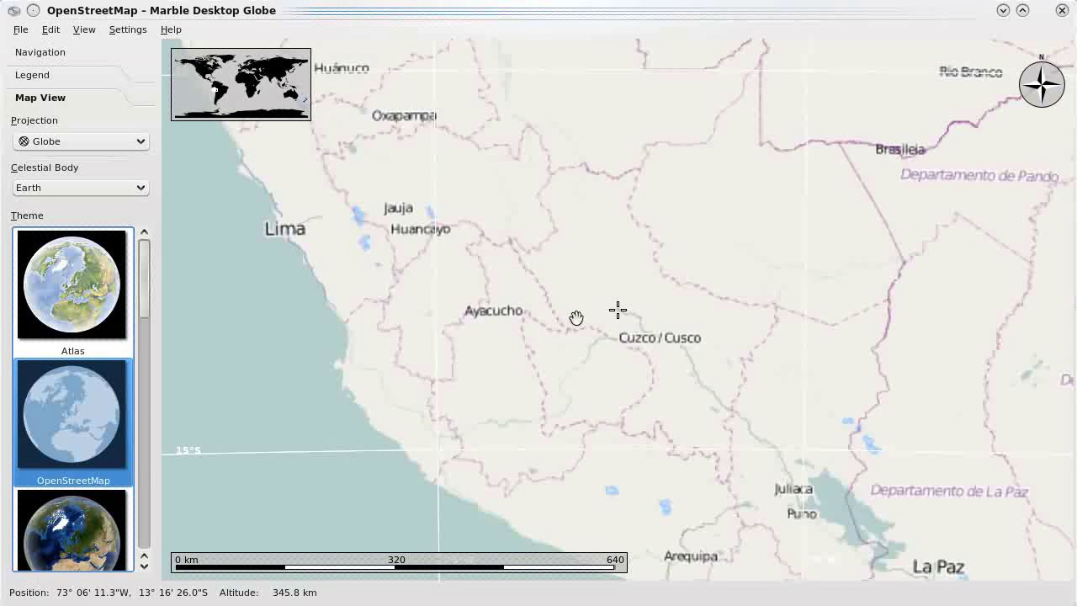
{"action": "scroll", "coordinate": [580, 319], "scroll_direction": "up", "scroll_amount": 2}
{"action": "scroll", "coordinate": [581, 319], "scroll_direction": "up", "scroll_amount": 1}
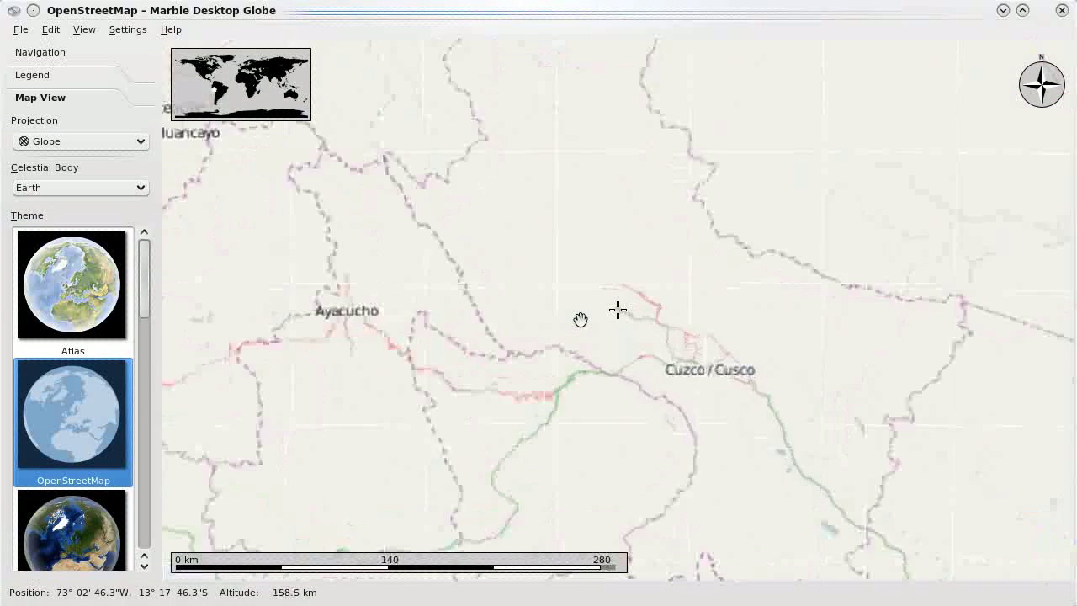
{"action": "scroll", "coordinate": [581, 319], "scroll_direction": "up", "scroll_amount": 1}
{"action": "scroll", "coordinate": [581, 319], "scroll_direction": "up", "scroll_amount": 1}
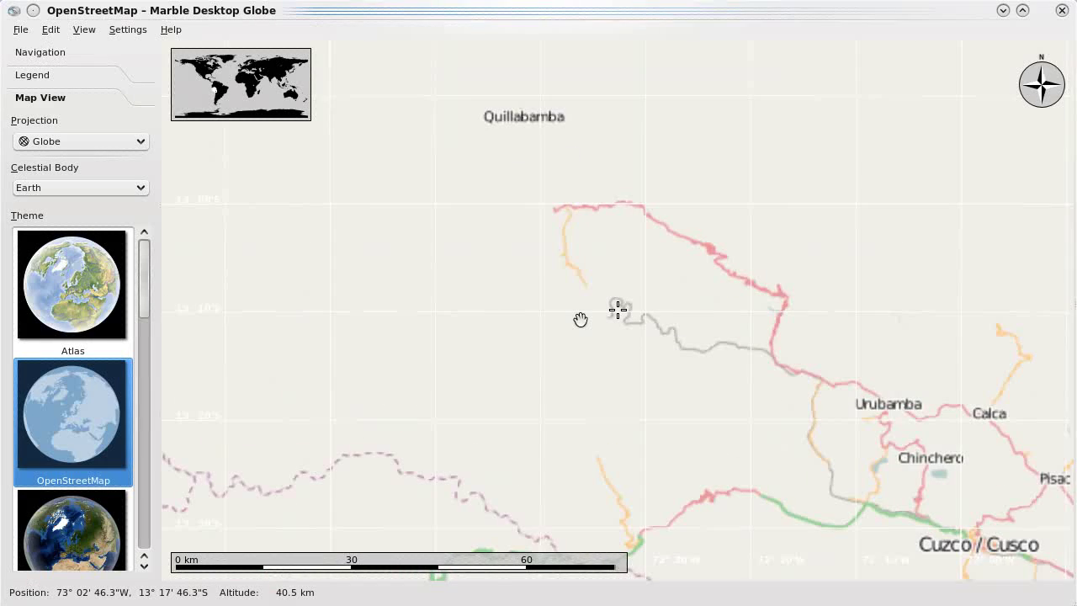
{"action": "scroll", "coordinate": [581, 319], "scroll_direction": "up", "scroll_amount": 1}
{"action": "scroll", "coordinate": [581, 319], "scroll_direction": "up", "scroll_amount": 1}
{"action": "scroll", "coordinate": [581, 319], "scroll_direction": "up", "scroll_amount": 1}
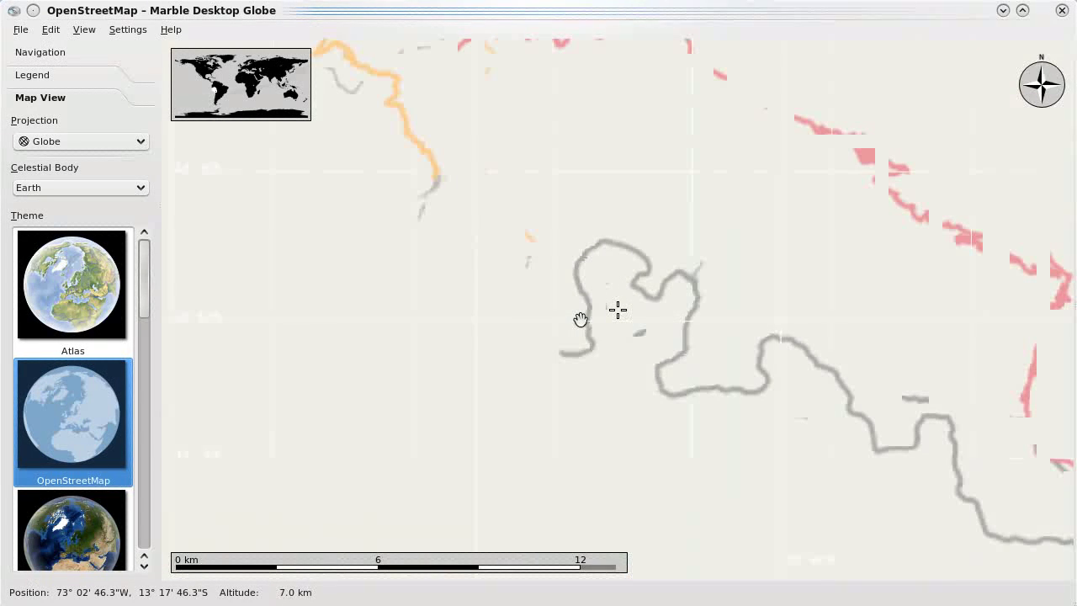
{"action": "scroll", "coordinate": [580, 319], "scroll_direction": "up", "scroll_amount": 1}
{"action": "scroll", "coordinate": [581, 319], "scroll_direction": "up", "scroll_amount": 2}
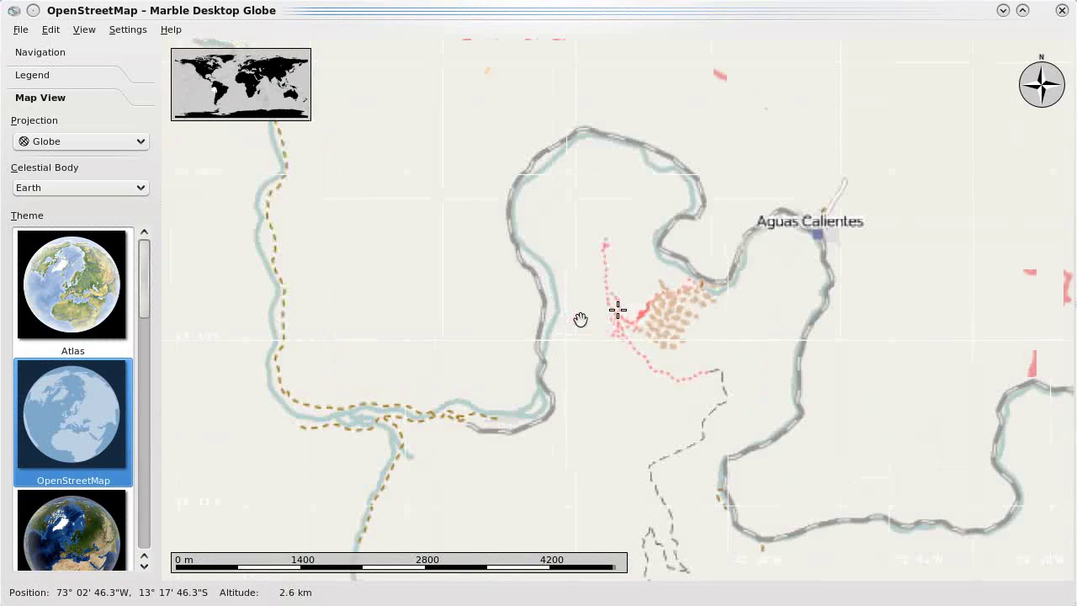
{"action": "scroll", "coordinate": [580, 319], "scroll_direction": "up", "scroll_amount": 2}
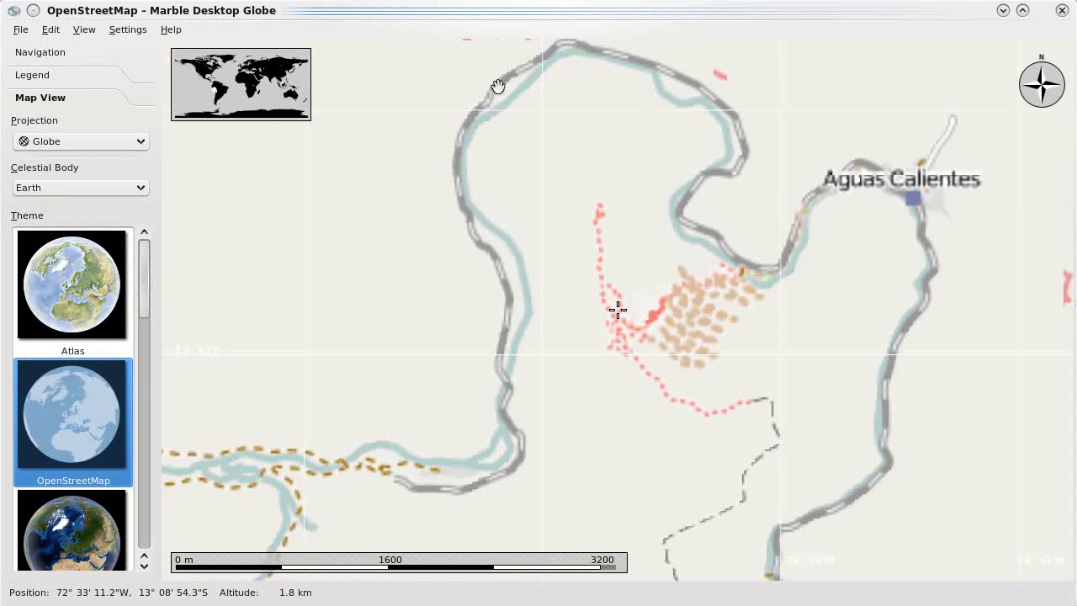
Step: Show the OpenStreetMap legend, then zoom out and pan toward Urubamba and Cusco
{"action": "left_click", "coordinate": [47, 76]}
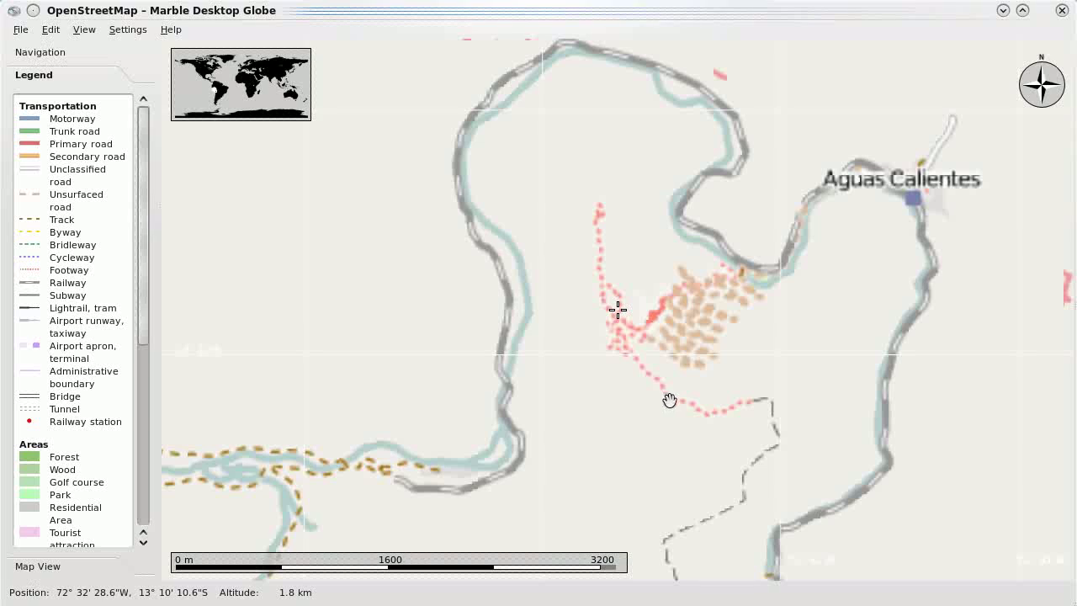
{"action": "scroll", "coordinate": [698, 353], "scroll_direction": "down", "scroll_amount": 1}
{"action": "scroll", "coordinate": [697, 355], "scroll_direction": "down", "scroll_amount": 2}
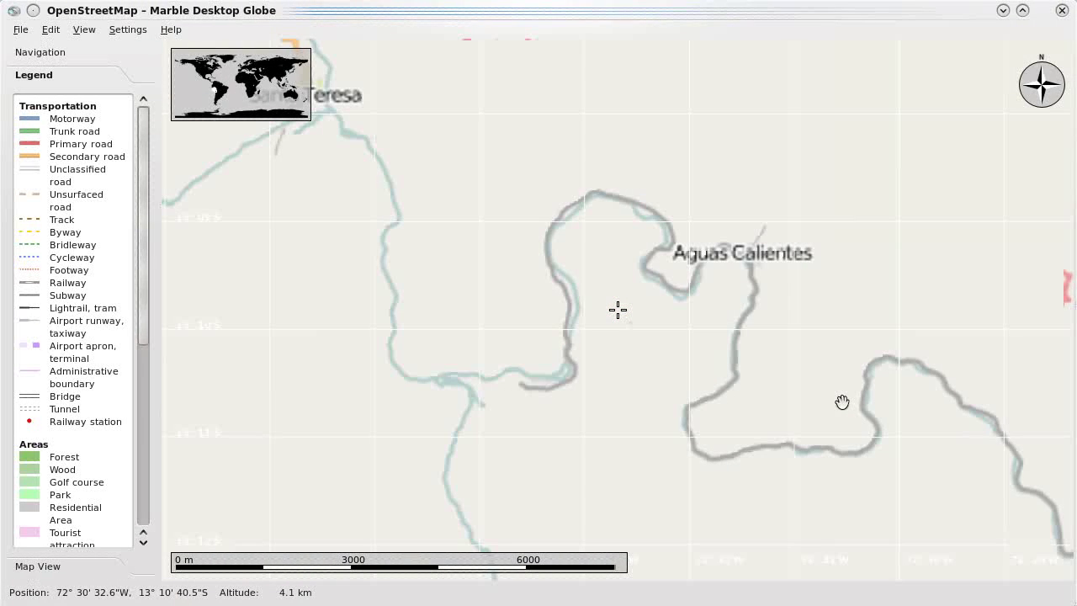
{"action": "left_click_drag", "start_coordinate": [842, 402], "coordinate": [741, 353]}
{"action": "scroll", "coordinate": [710, 332], "scroll_direction": "down", "scroll_amount": 2}
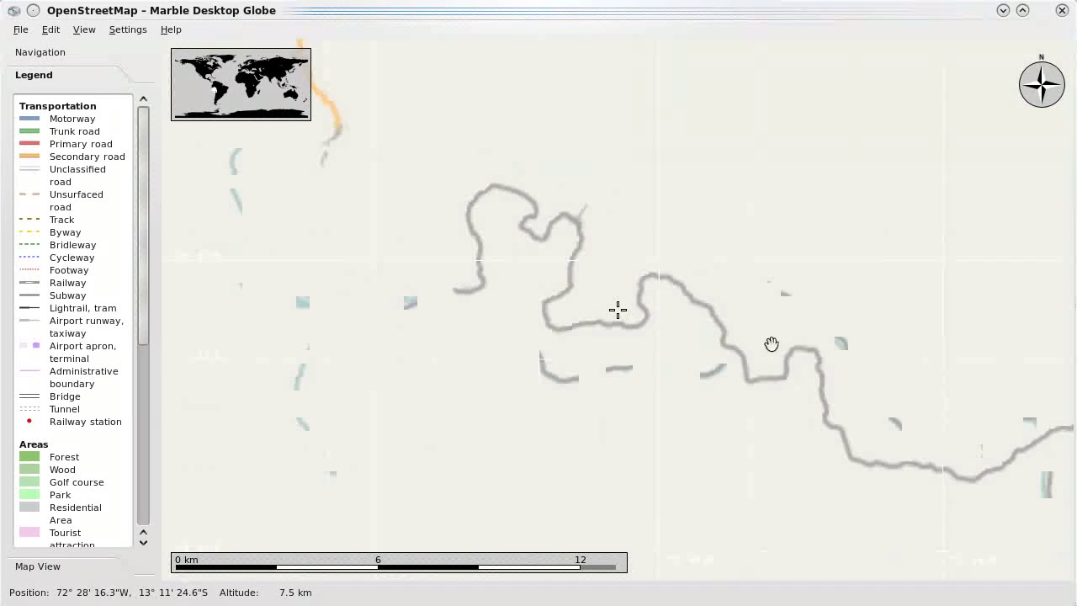
{"action": "scroll", "coordinate": [771, 344], "scroll_direction": "down", "scroll_amount": 2}
{"action": "scroll", "coordinate": [778, 345], "scroll_direction": "down", "scroll_amount": 2}
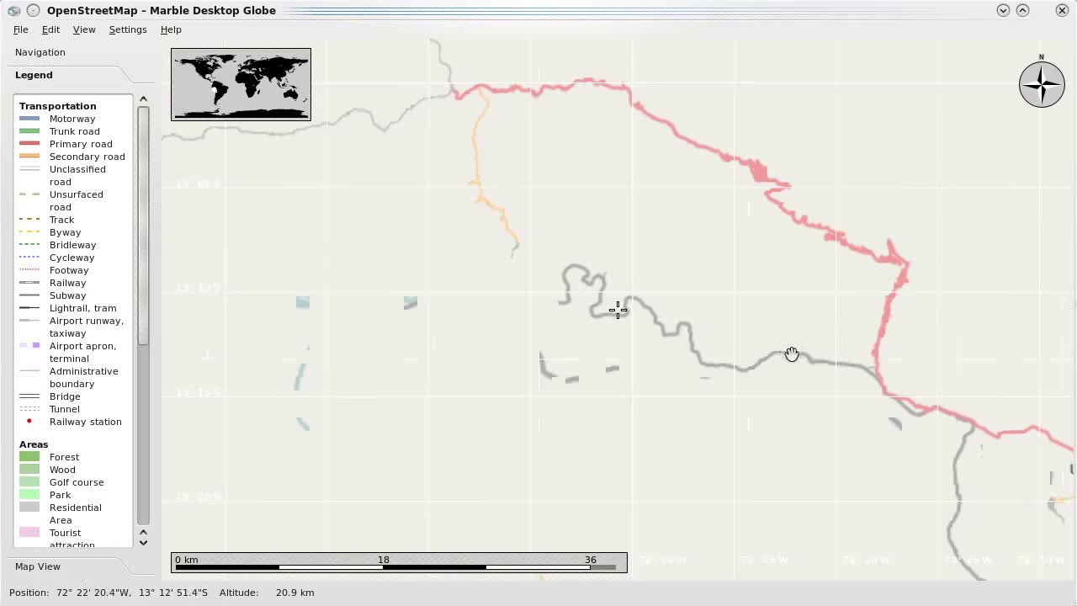
{"action": "left_click_drag", "start_coordinate": [815, 371], "coordinate": [662, 329]}
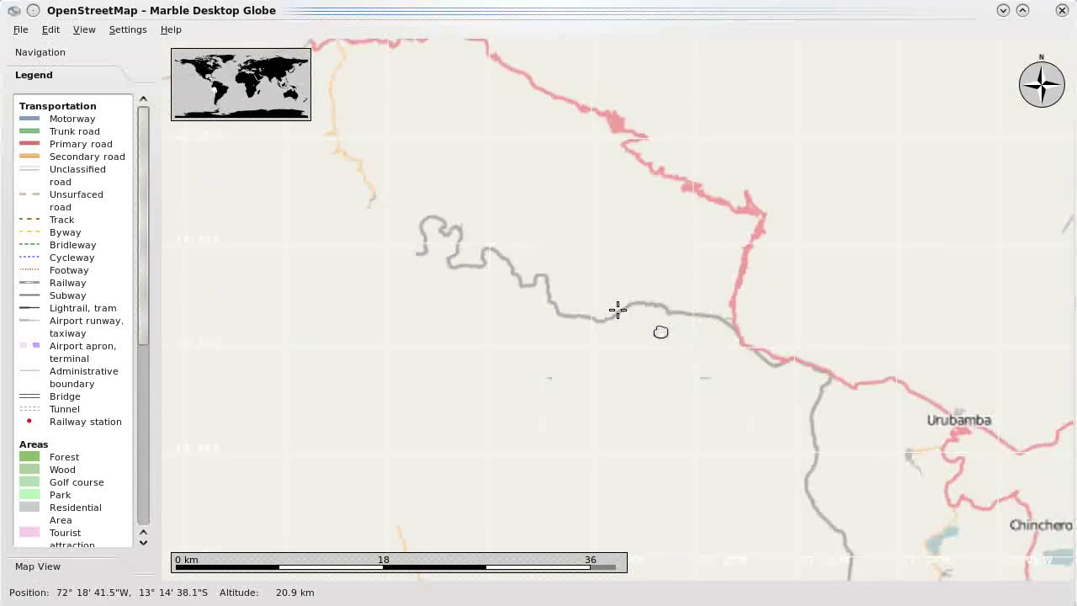
{"action": "scroll", "coordinate": [661, 331], "scroll_direction": "down", "scroll_amount": 2}
{"action": "scroll", "coordinate": [698, 336], "scroll_direction": "down", "scroll_amount": 1}
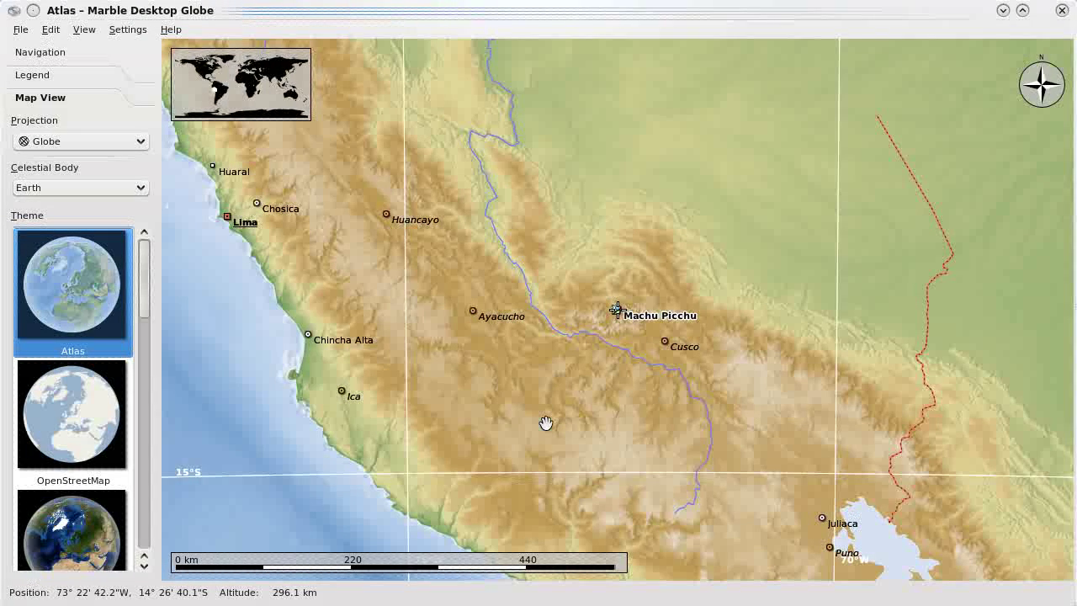
Step: Open the Machu Picchu marker's place entry at 72° 18' 38.3"W, 13° 10' 56.9"S
{"action": "left_click", "coordinate": [640, 316]}
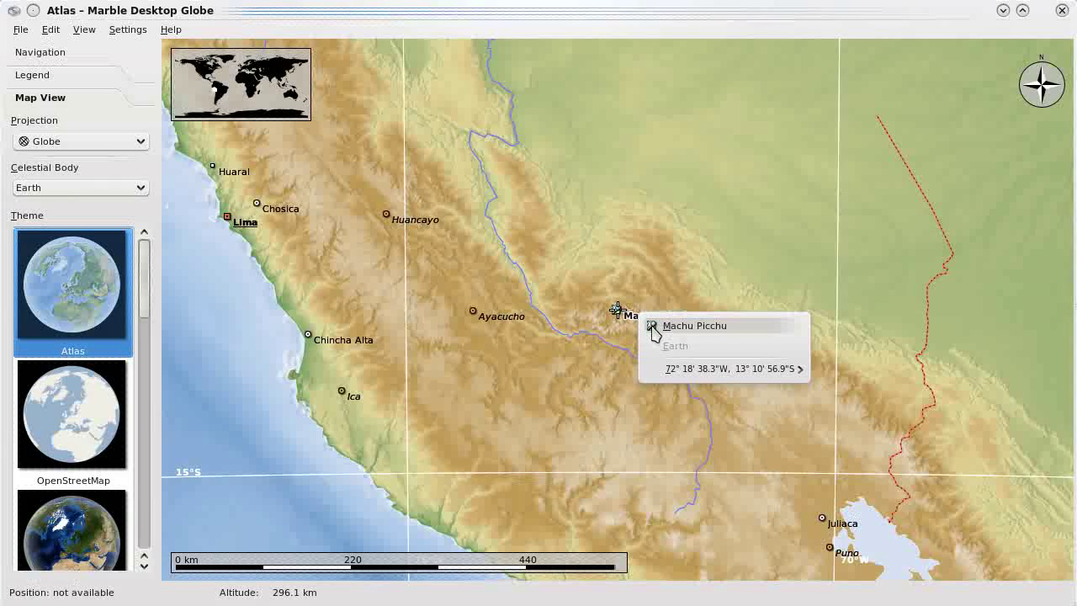
Step: Open Machu Picchu's info window, read its Wikipedia article, then close it with OK
{"action": "left_click", "coordinate": [656, 330]}
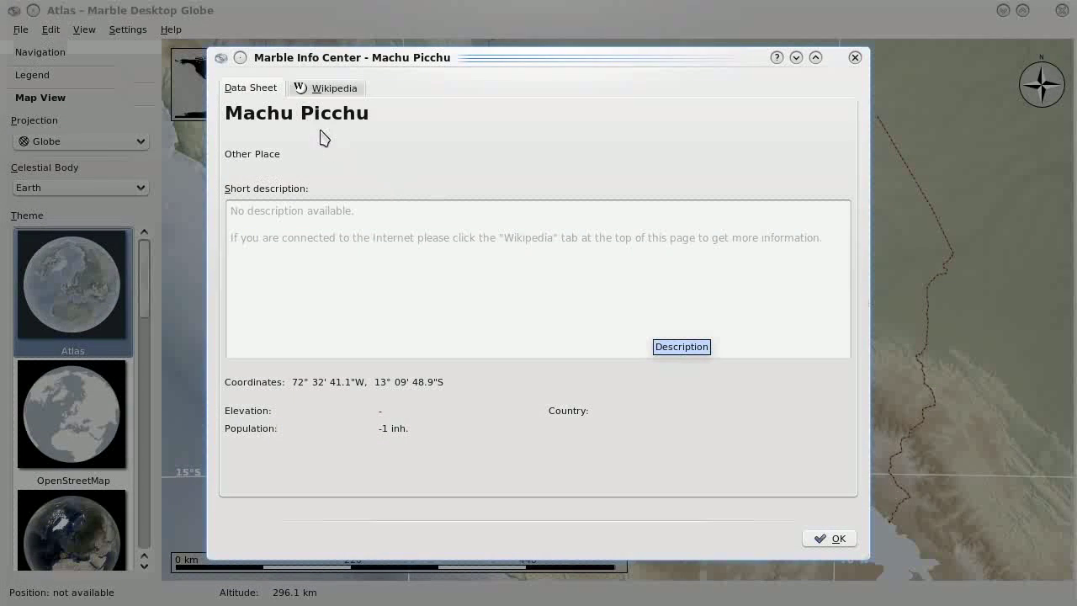
{"action": "left_click", "coordinate": [301, 89]}
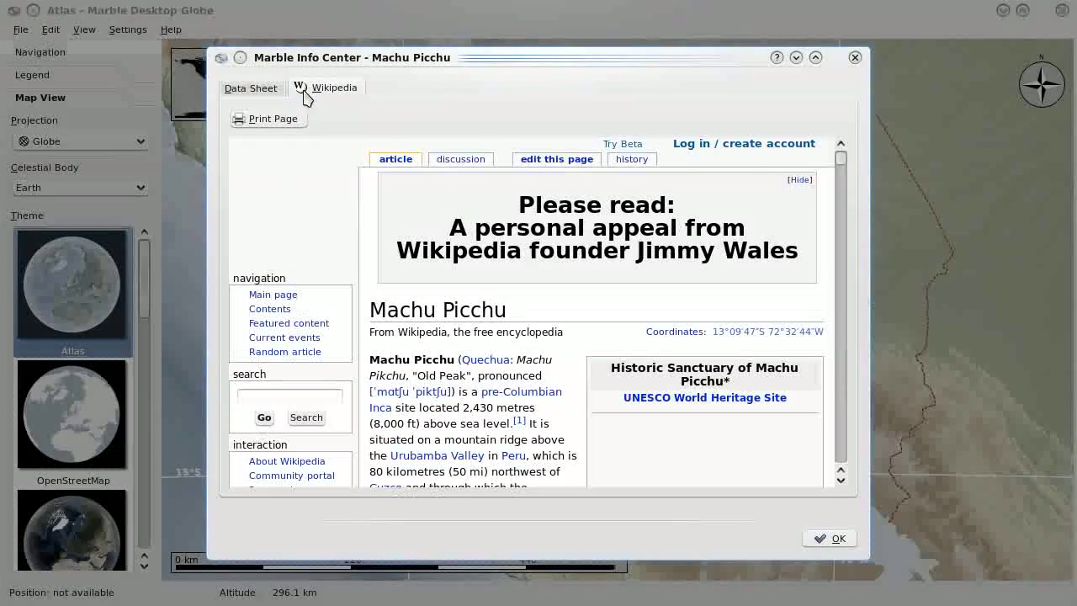
{"action": "scroll", "coordinate": [639, 263], "scroll_direction": "down", "scroll_amount": 2}
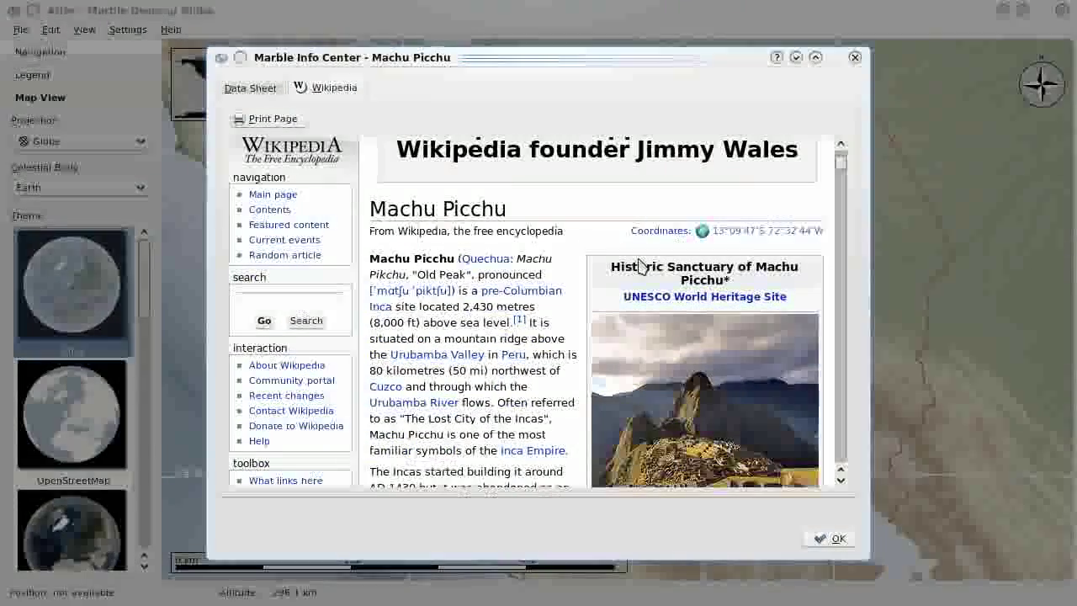
{"action": "scroll", "coordinate": [640, 266], "scroll_direction": "down", "scroll_amount": 2}
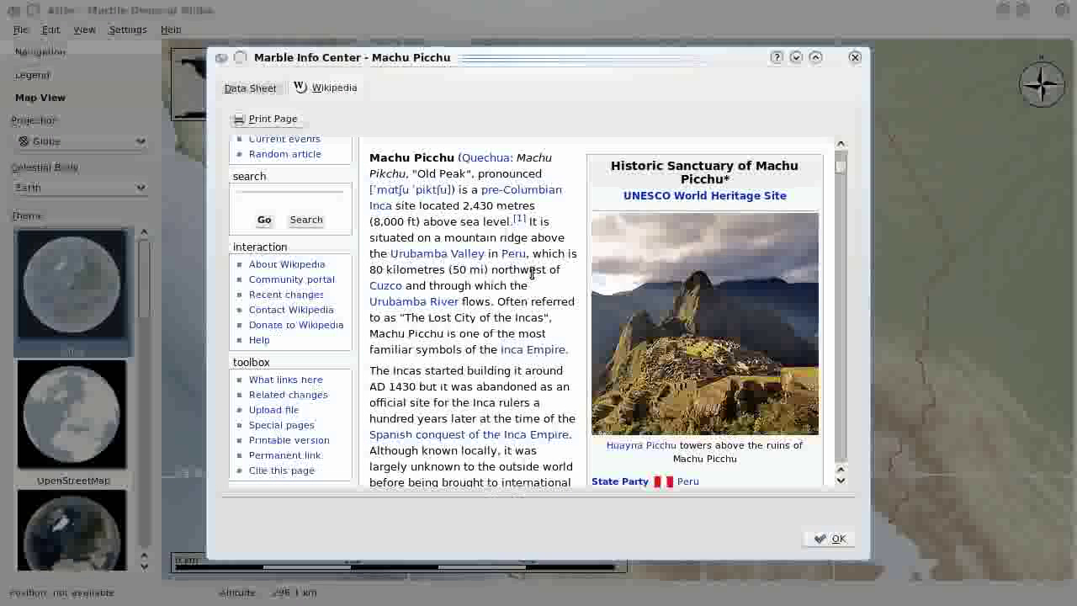
{"action": "left_click", "coordinate": [822, 543]}
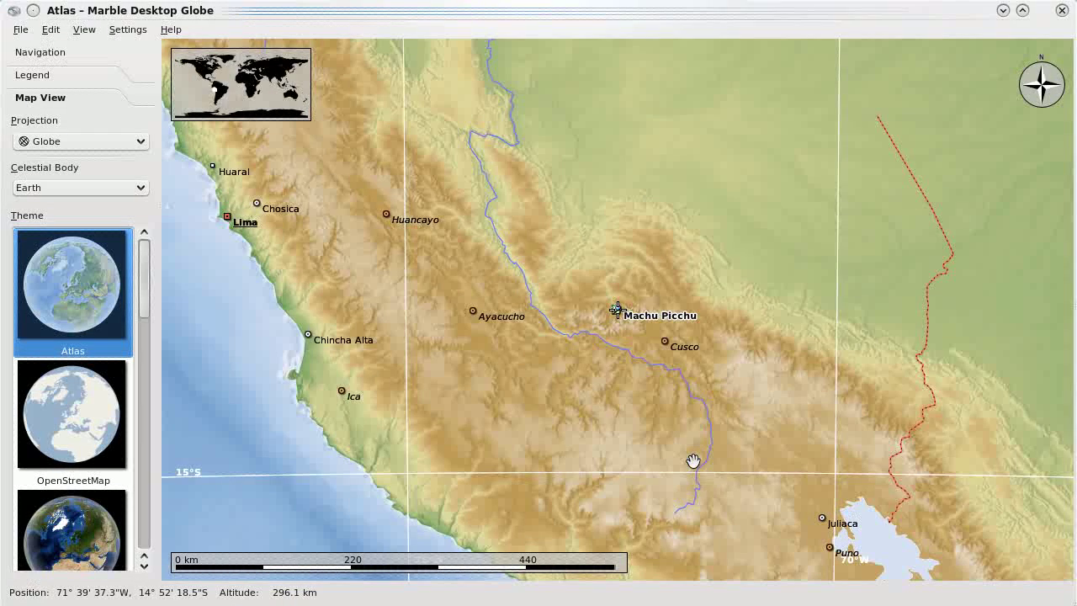
Step: Zoom out to about 4,173.8 km altitude so all of South America shows, Machu Picchu still labelled
{"action": "scroll", "coordinate": [692, 462], "scroll_direction": "down", "scroll_amount": 2}
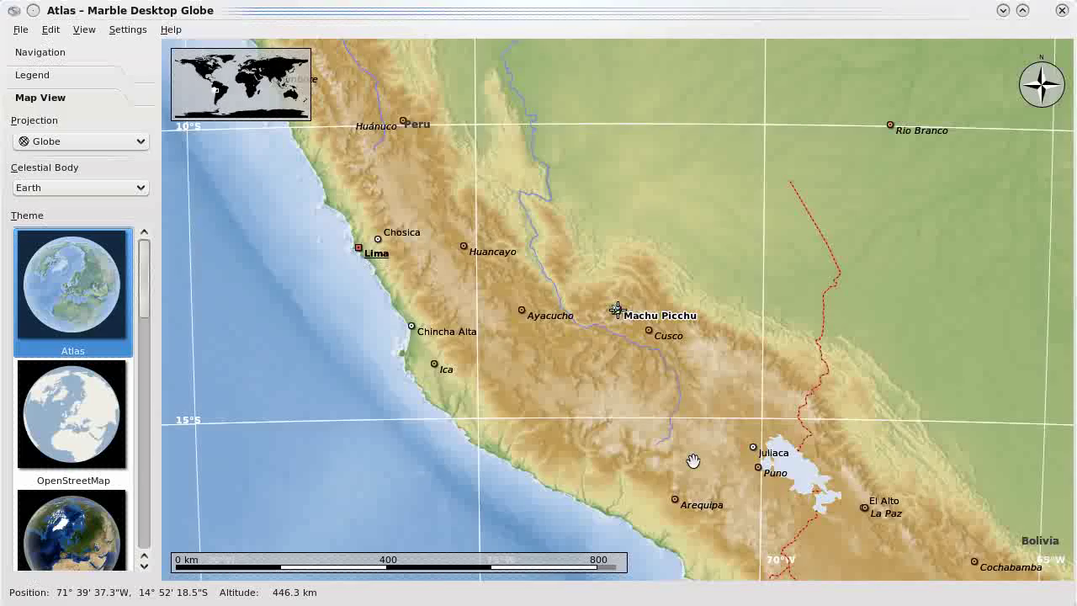
{"action": "scroll", "coordinate": [693, 461], "scroll_direction": "down", "scroll_amount": 10}
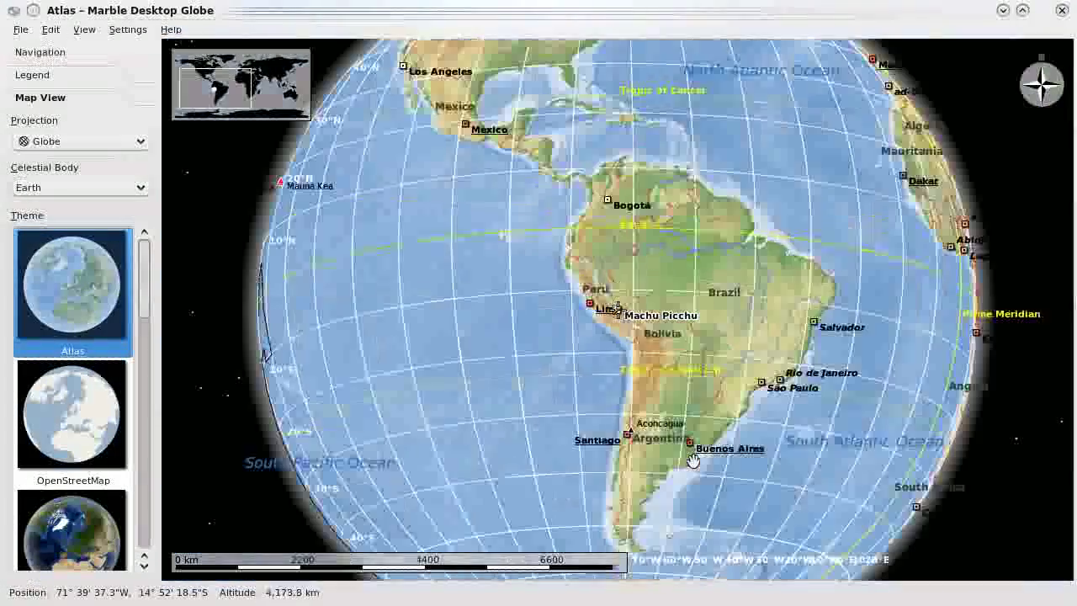